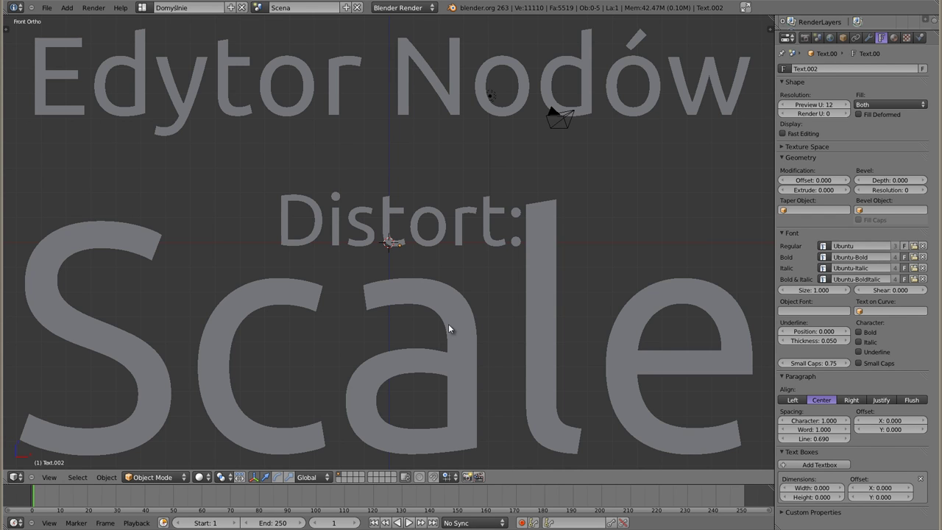
Select the Scale title text, then switch the area to the compositor node tree
{"action": "right_click", "coordinate": [146, 244]}
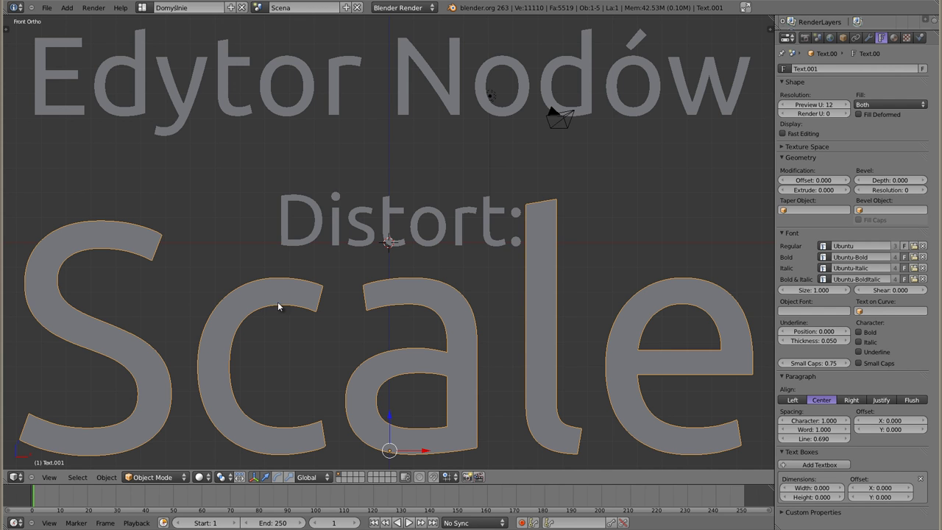
{"action": "key", "text": "shift+F3"}
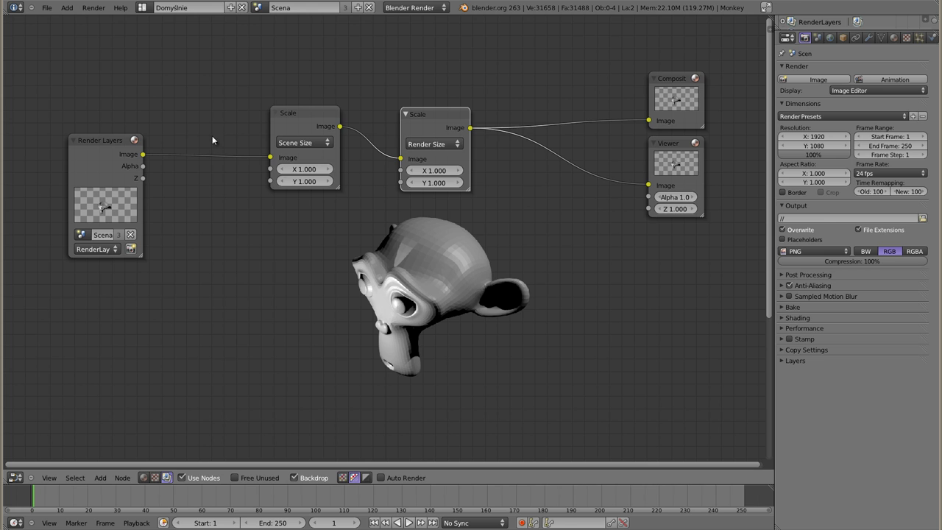
Delete both Scale nodes from the compositing tree
{"action": "left_click", "coordinate": [293, 116]}
{"action": "key", "text": "x"}
{"action": "left_click", "coordinate": [440, 113]}
{"action": "key", "text": "x"}
Link Render Layers Image straight to the Viewer and move Render Layers up-left
{"action": "left_click", "coordinate": [99, 140], "text": "ctrl+shift"}
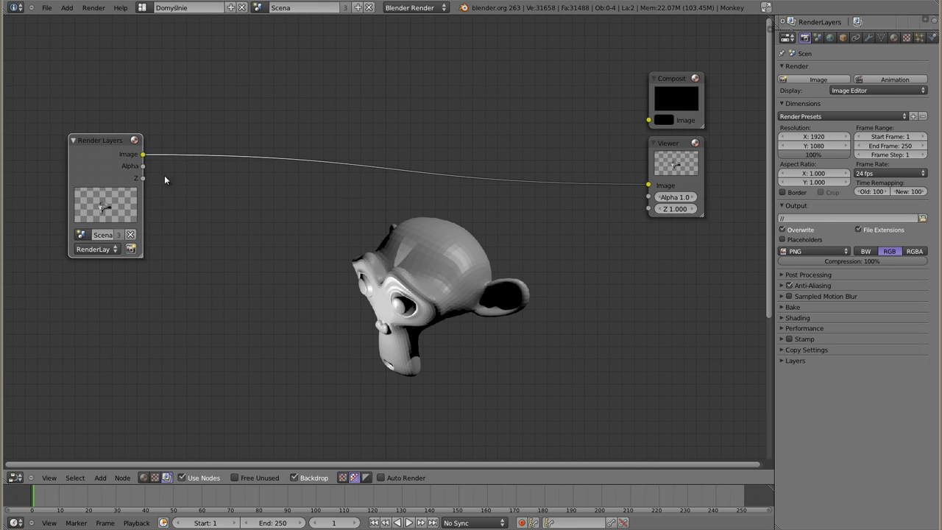
{"action": "left_click_drag", "start_coordinate": [108, 139], "coordinate": [101, 61]}
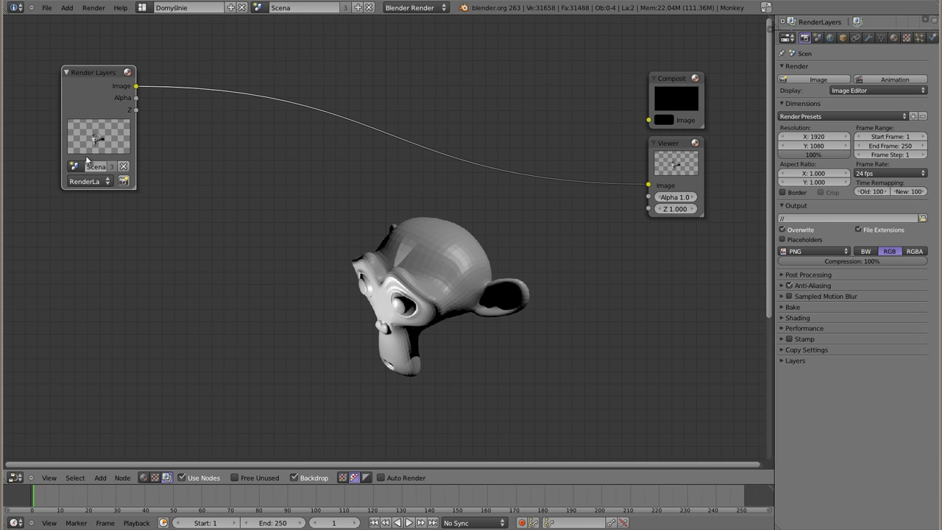
{"action": "middle_click_drag", "start_coordinate": [421, 291], "coordinate": [387, 293], "text": "alt"}
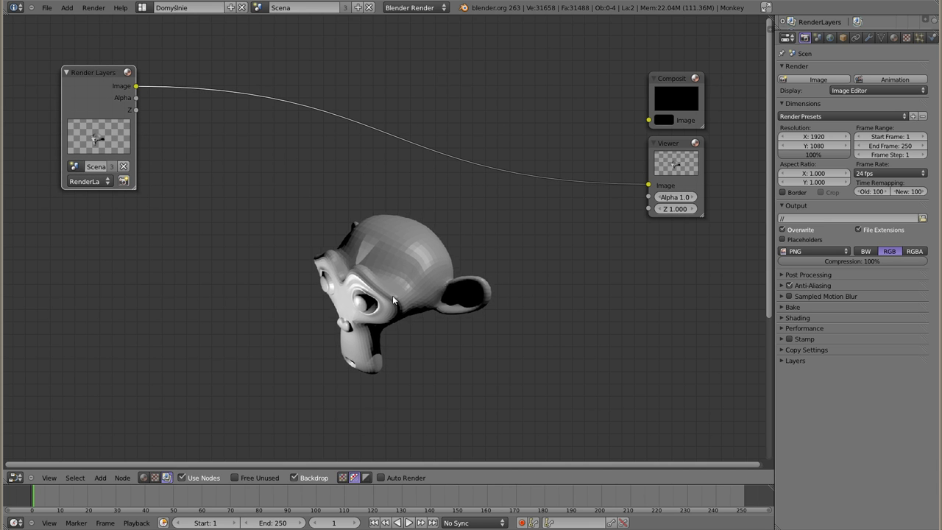
Add a Distort > Scale node onto the Render Layers–Viewer link and fine-tune its position
{"action": "key", "text": "shift+a"}
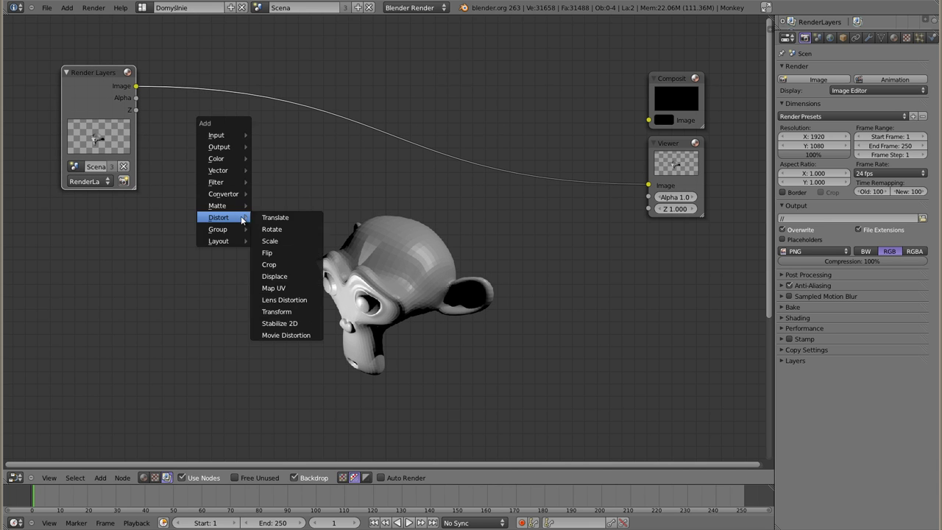
{"action": "left_click", "coordinate": [279, 243]}
{"action": "mouse_move", "coordinate": [321, 216]}
{"action": "left_mouse_down"}
{"action": "mouse_move", "coordinate": [247, 150]}
{"action": "mouse_move", "coordinate": [290, 70]}
{"action": "left_mouse_up"}
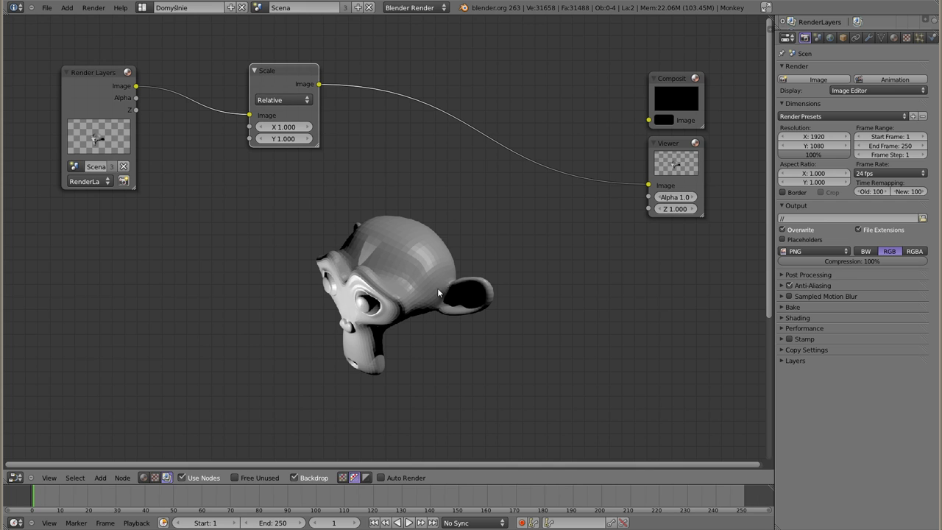
{"action": "left_click_drag", "start_coordinate": [285, 71], "coordinate": [302, 75]}
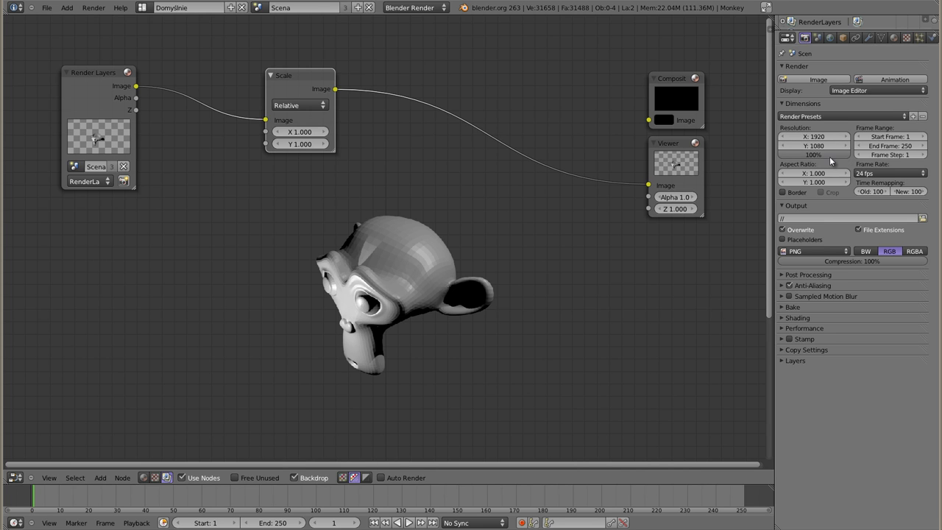
{"action": "left_click_drag", "start_coordinate": [301, 73], "coordinate": [286, 68]}
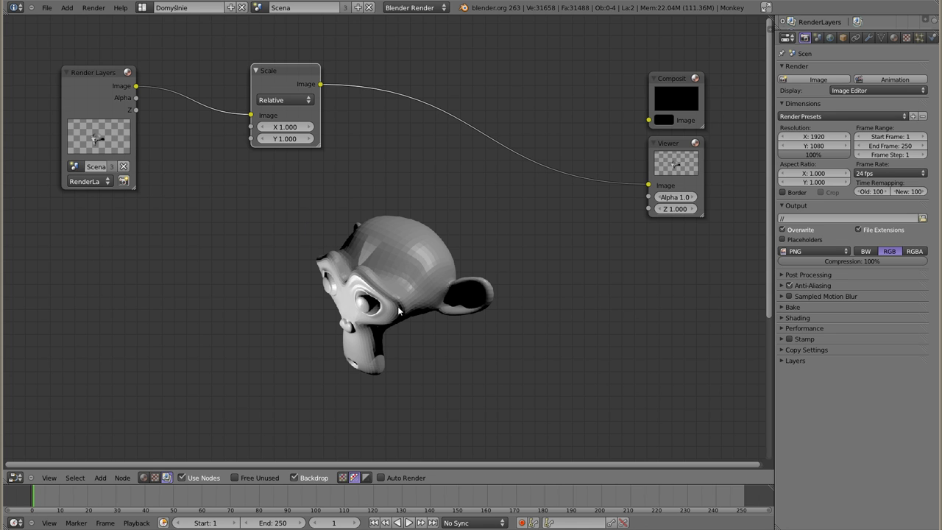
{"action": "left_click_drag", "start_coordinate": [283, 70], "coordinate": [287, 67]}
Set the Scale node's X and Y to 0.5
{"action": "left_click", "coordinate": [284, 125]}
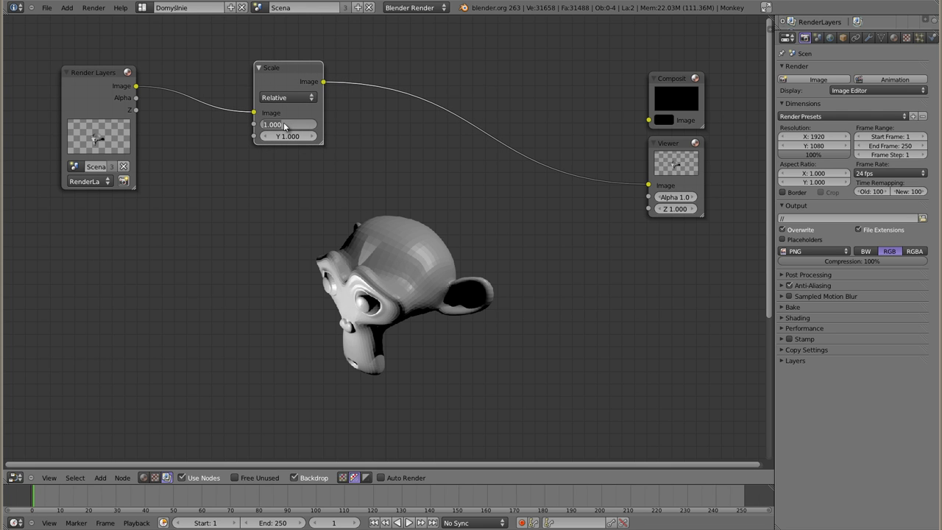
{"action": "type", "text": "0.5"}
{"action": "key", "text": "Tab"}
{"action": "type", "text": "0.5"}
{"action": "key", "text": "Return"}
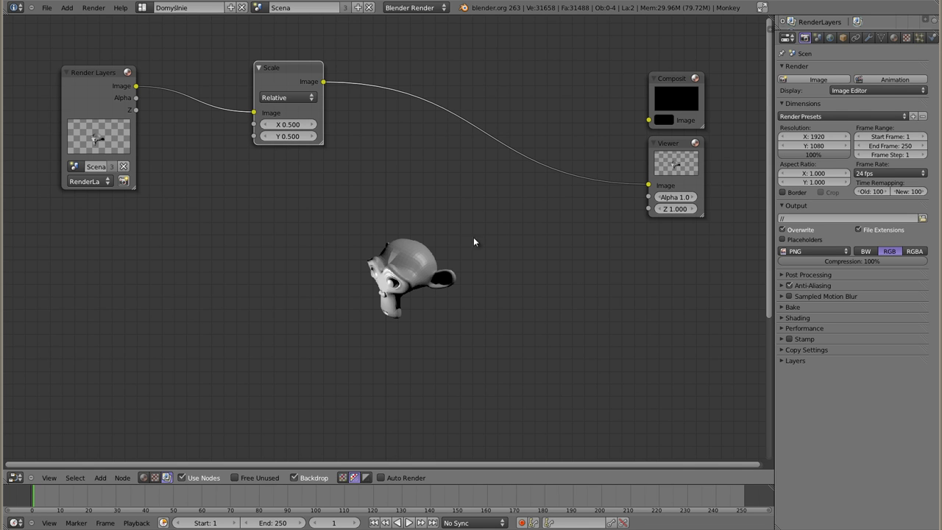
Render, link the Scale output to Composite, and render the shrunken monkey again
{"action": "key", "text": "F12"}
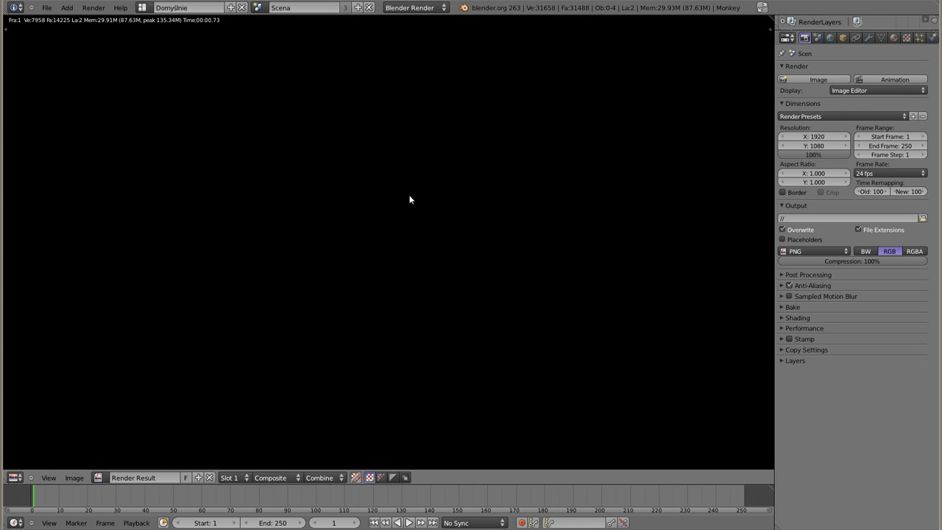
{"action": "key", "text": "Escape"}
{"action": "left_click_drag", "start_coordinate": [323, 81], "coordinate": [646, 120]}
{"action": "key", "text": "F12"}
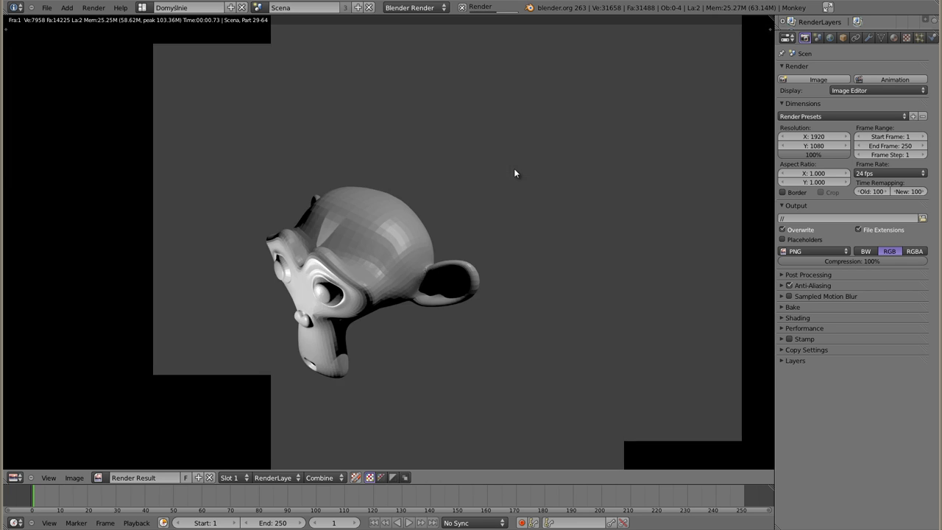
Toggle the render's transparency checkerboard on and off, then return to the node tree
{"action": "scroll", "coordinate": [312, 234], "scroll_direction": "down", "scroll_amount": 1}
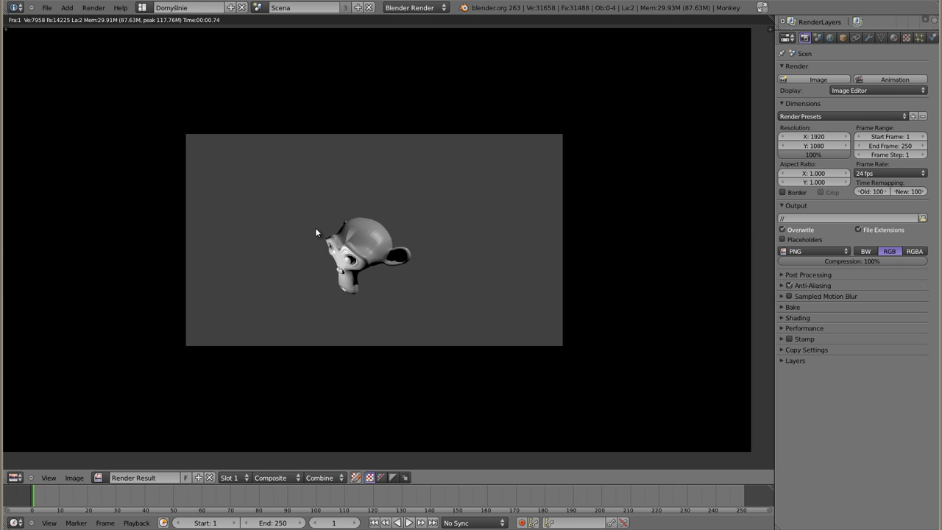
{"action": "scroll", "coordinate": [315, 228], "scroll_direction": "down", "scroll_amount": 1}
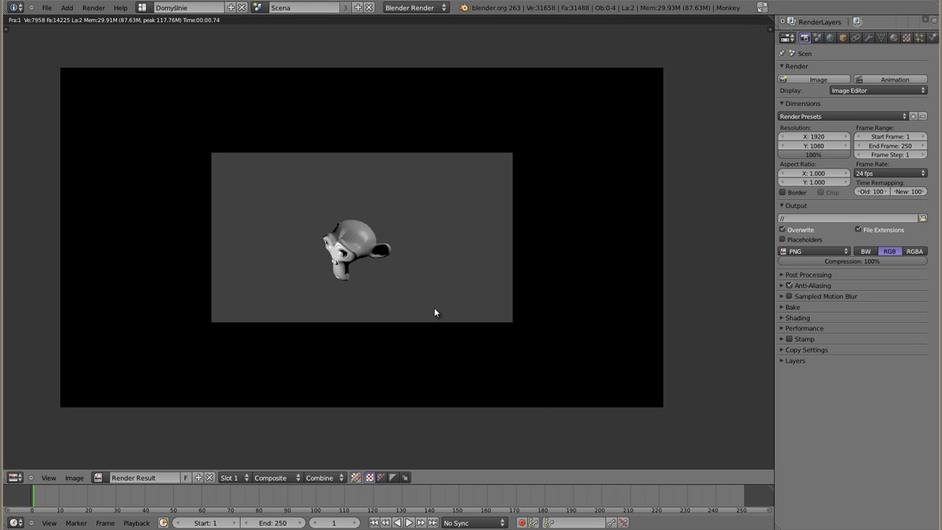
{"action": "left_click", "coordinate": [381, 478]}
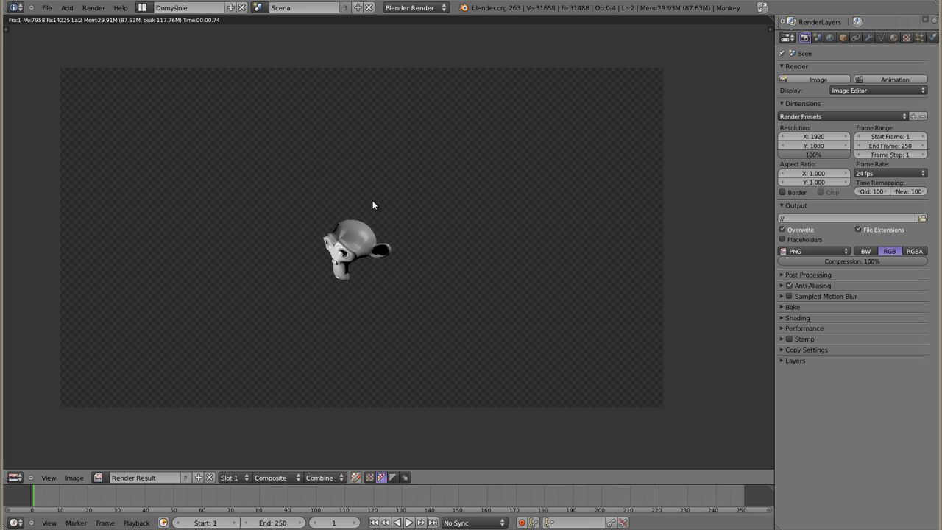
{"action": "left_click", "coordinate": [369, 478]}
{"action": "key", "text": "shift+F3"}
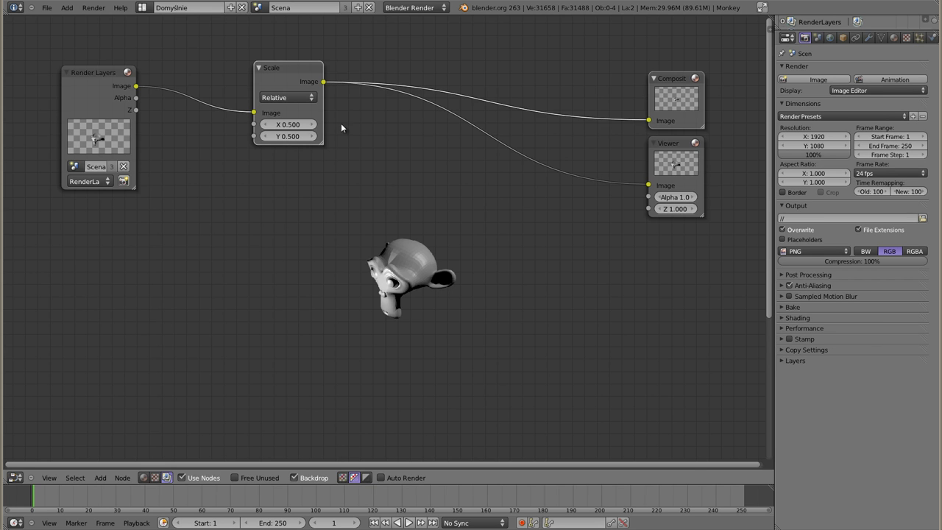
Set the Scale node's X and Y to 2.000 to double the image, nudging the nodes
{"action": "left_click_drag", "start_coordinate": [280, 64], "coordinate": [290, 64]}
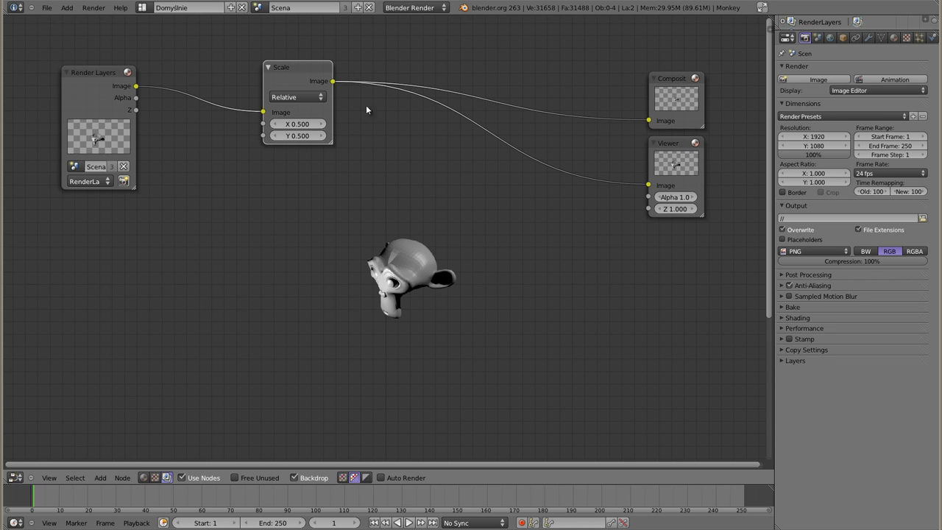
{"action": "left_click", "coordinate": [298, 124]}
{"action": "key", "text": "Return"}
{"action": "left_click", "coordinate": [298, 135]}
{"action": "type", "text": "2"}
{"action": "key", "text": "Return"}
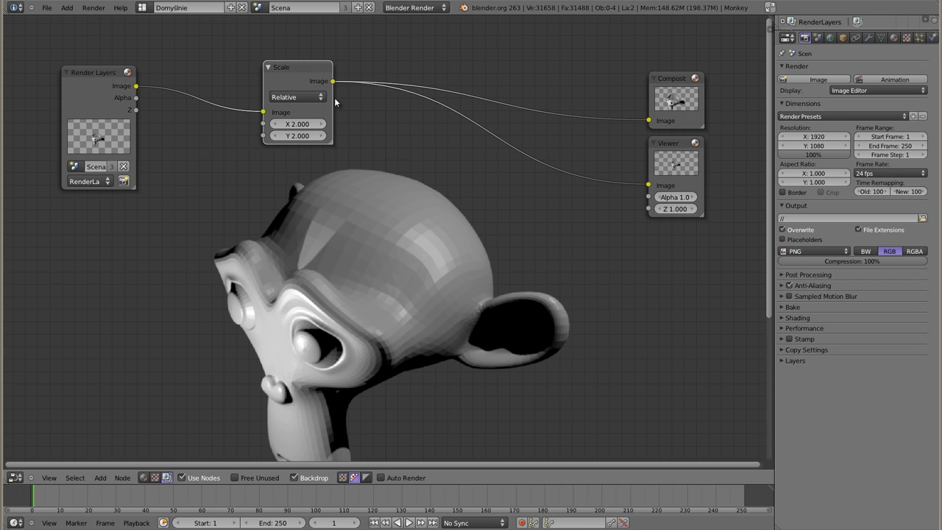
{"action": "left_click_drag", "start_coordinate": [296, 64], "coordinate": [300, 61]}
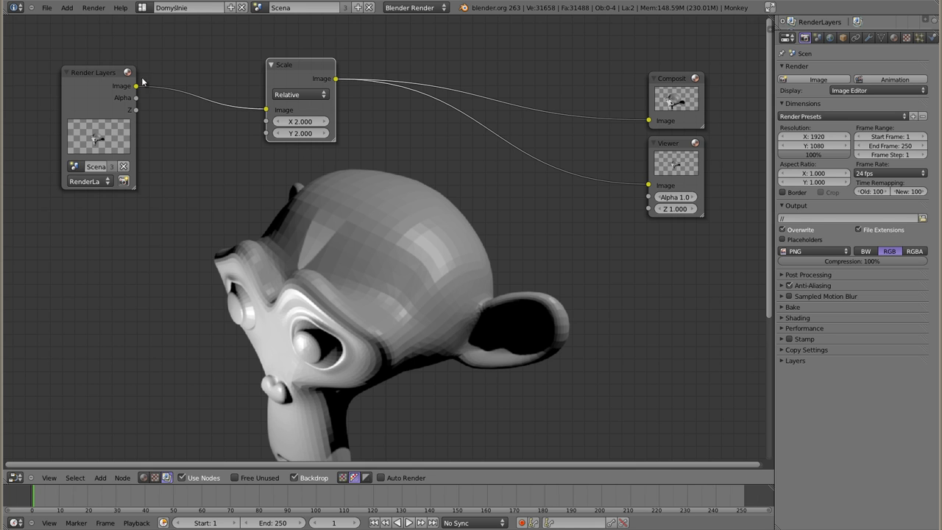
{"action": "left_click_drag", "start_coordinate": [99, 70], "coordinate": [89, 68]}
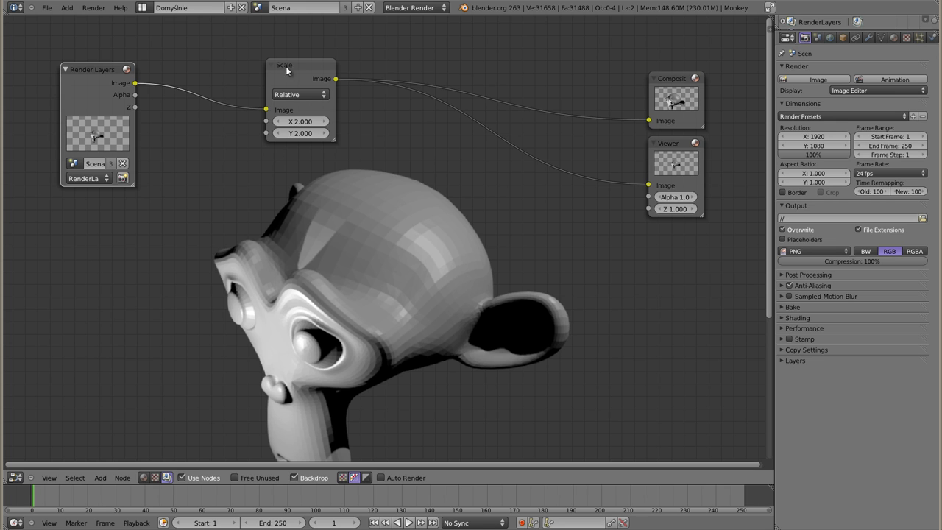
Switch the Scale node to Absolute space with X and Y both 500
{"action": "left_click_drag", "start_coordinate": [285, 66], "coordinate": [313, 73]}
{"action": "left_click", "coordinate": [331, 102]}
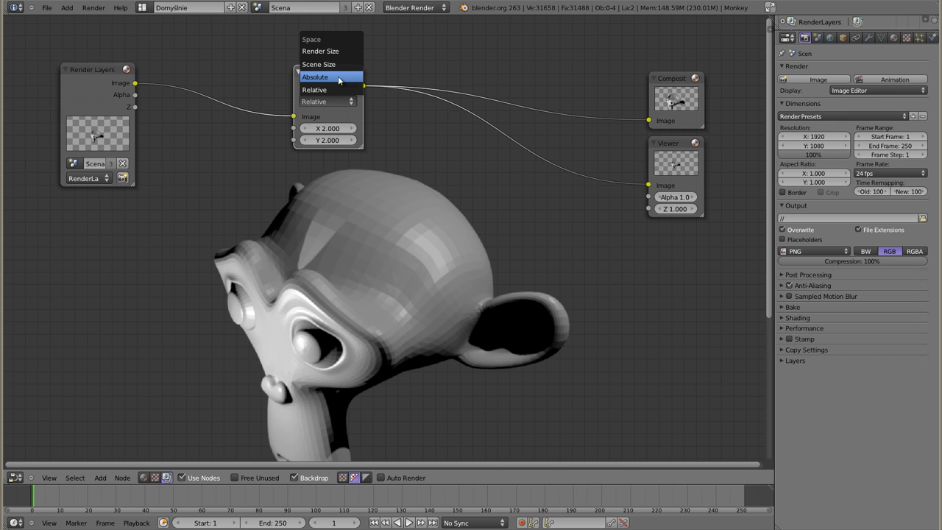
{"action": "left_click", "coordinate": [338, 78]}
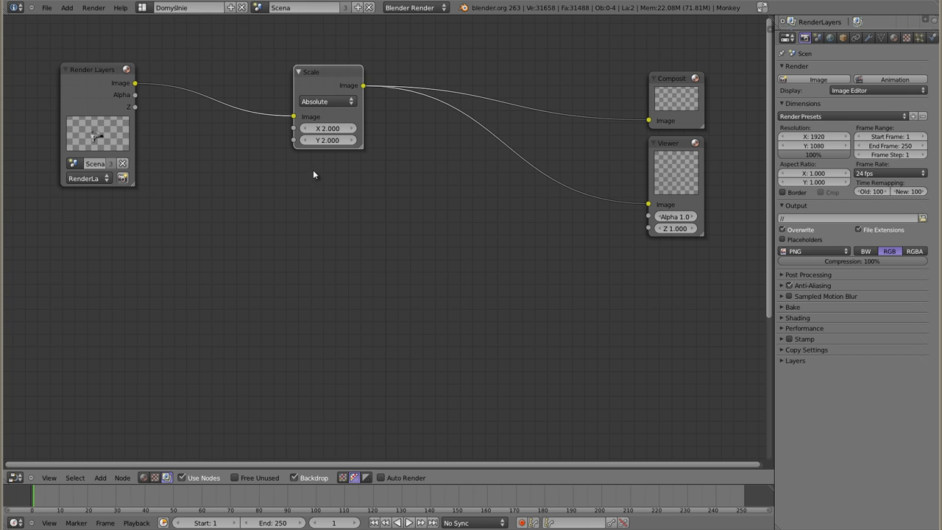
{"action": "left_click", "coordinate": [327, 129]}
{"action": "type", "text": "500"}
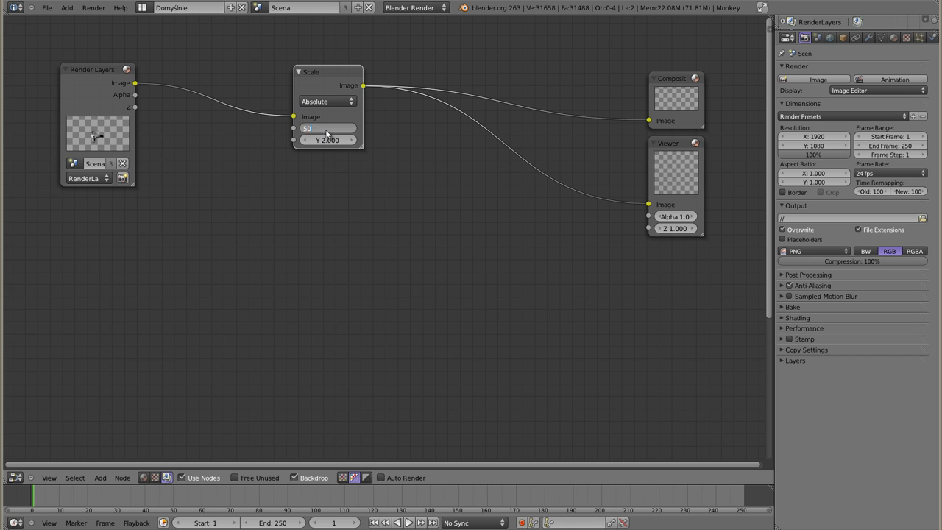
{"action": "left_click", "coordinate": [325, 141]}
{"action": "type", "text": "500"}
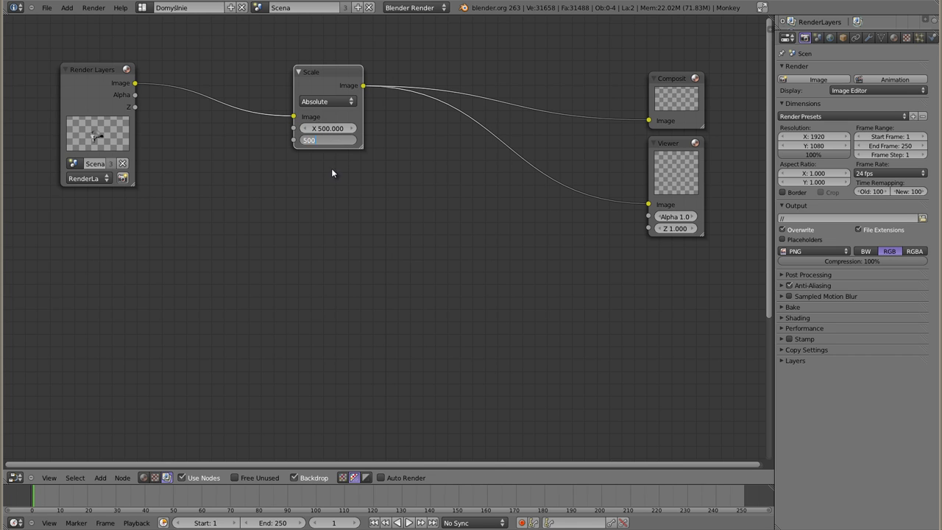
{"action": "key", "text": "Return"}
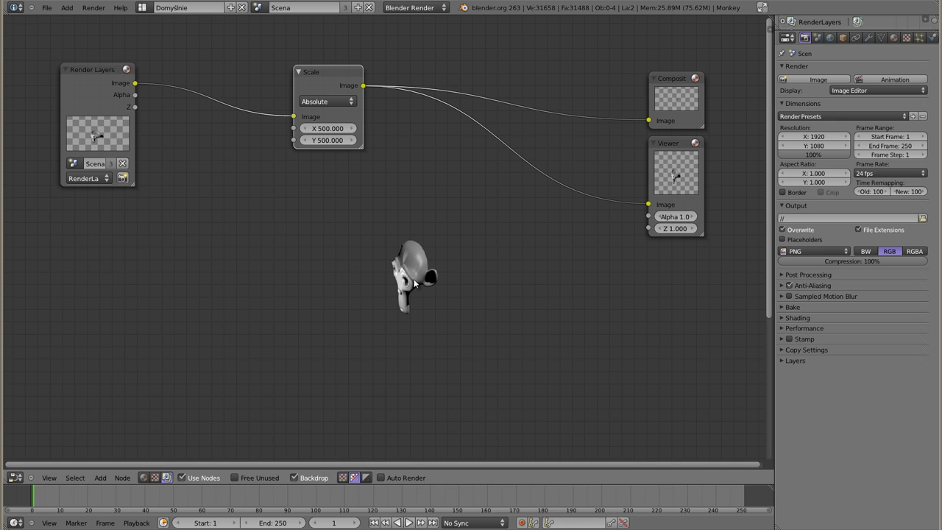
Switch the Scale node's space to Render Size and move it right
{"action": "left_click", "coordinate": [330, 108]}
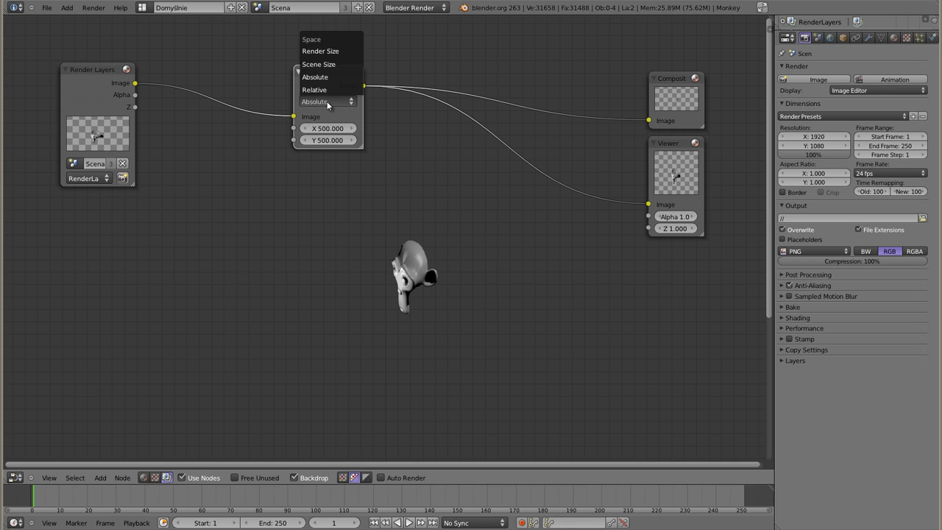
{"action": "left_click", "coordinate": [346, 52]}
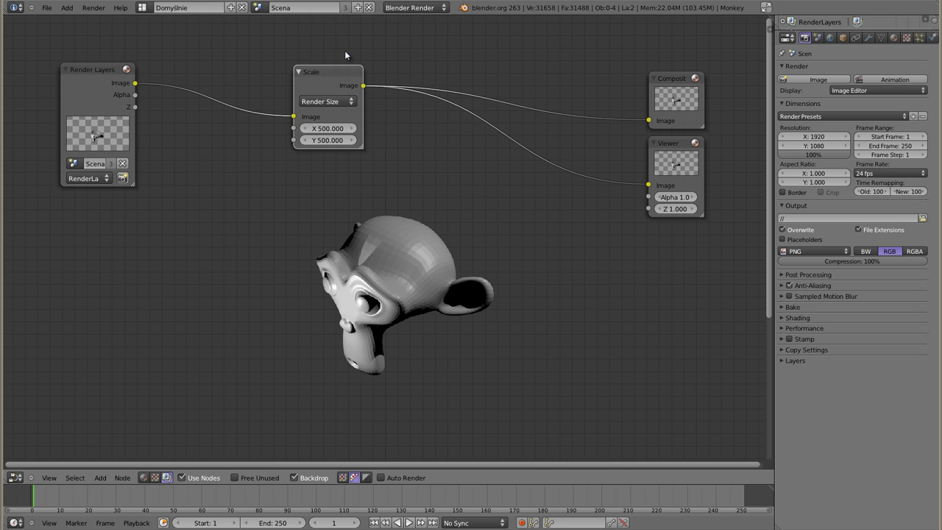
{"action": "left_click_drag", "start_coordinate": [333, 70], "coordinate": [379, 69]}
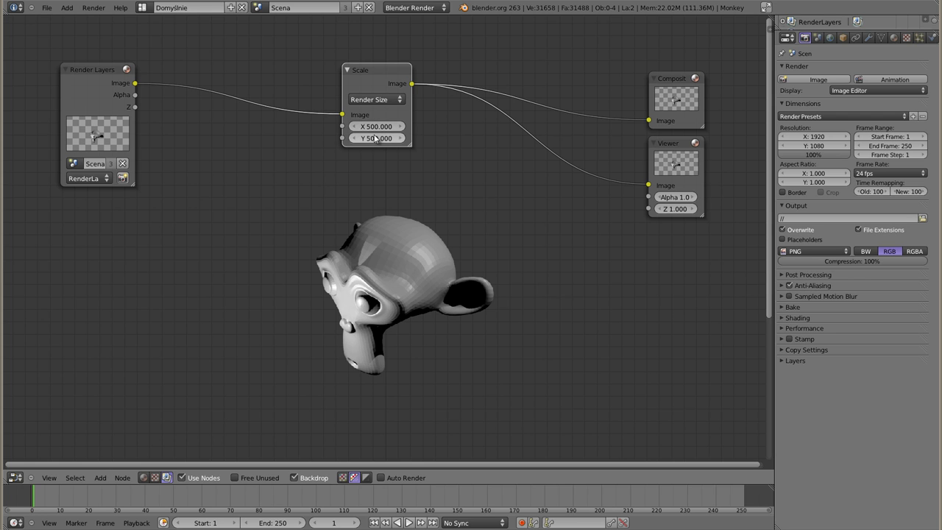
Render the frame with F12 and return to the node tree
{"action": "key", "text": "F12"}
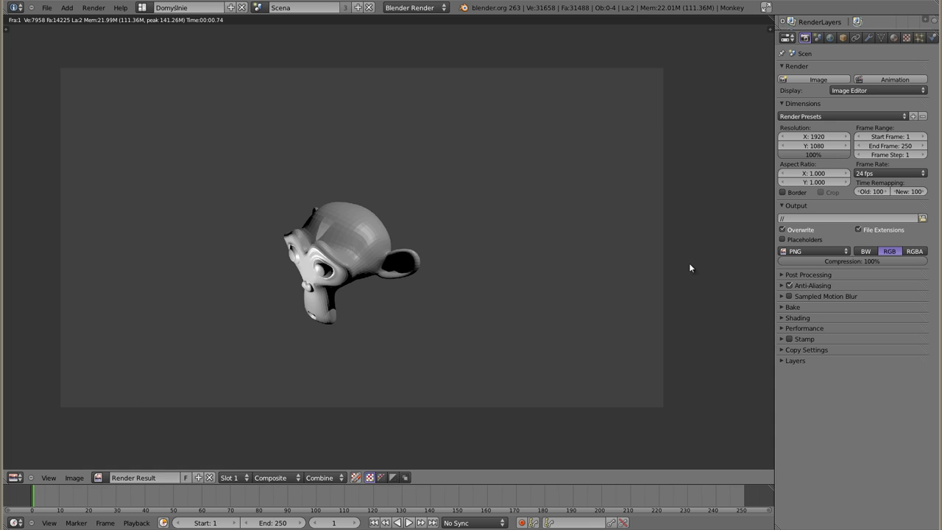
{"action": "key", "text": "Escape"}
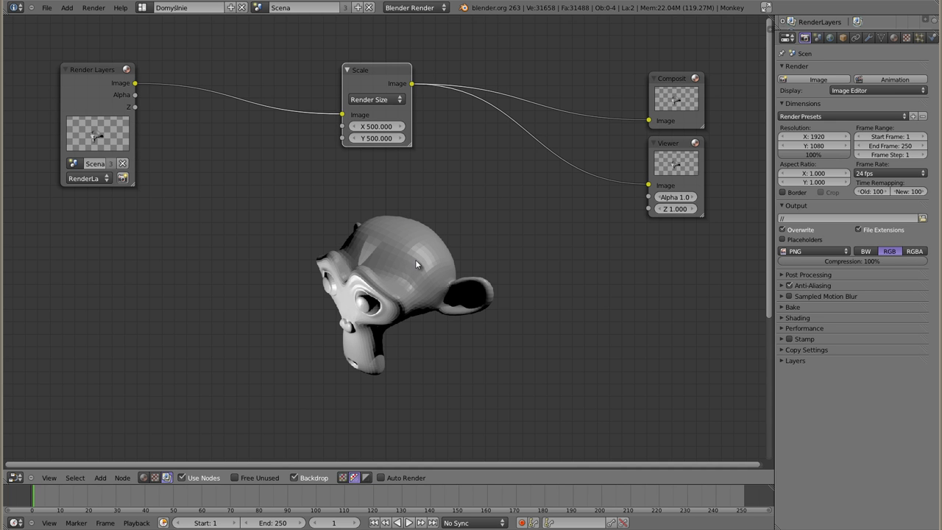
{"action": "left_click", "coordinate": [374, 100]}
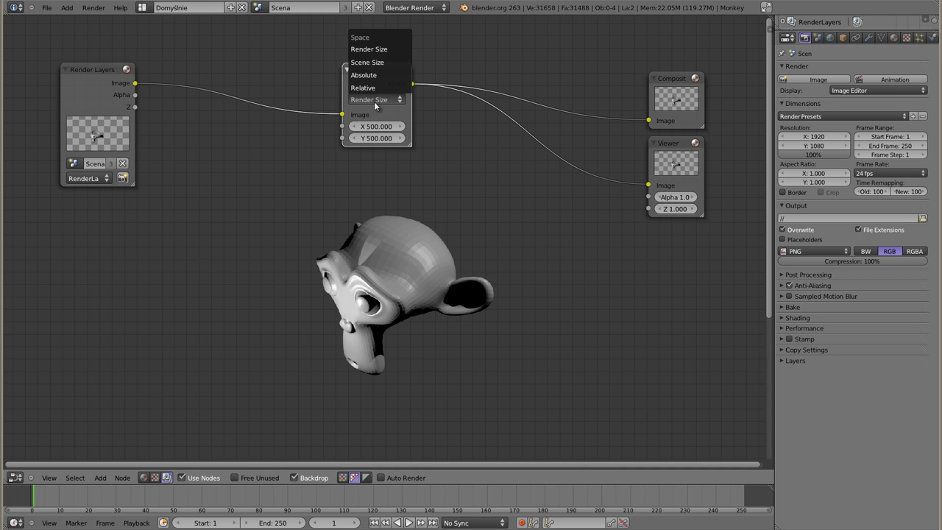
Choose Scene Size for the Scale node, lower Resolution % to 50%, and render
{"action": "left_click", "coordinate": [387, 63]}
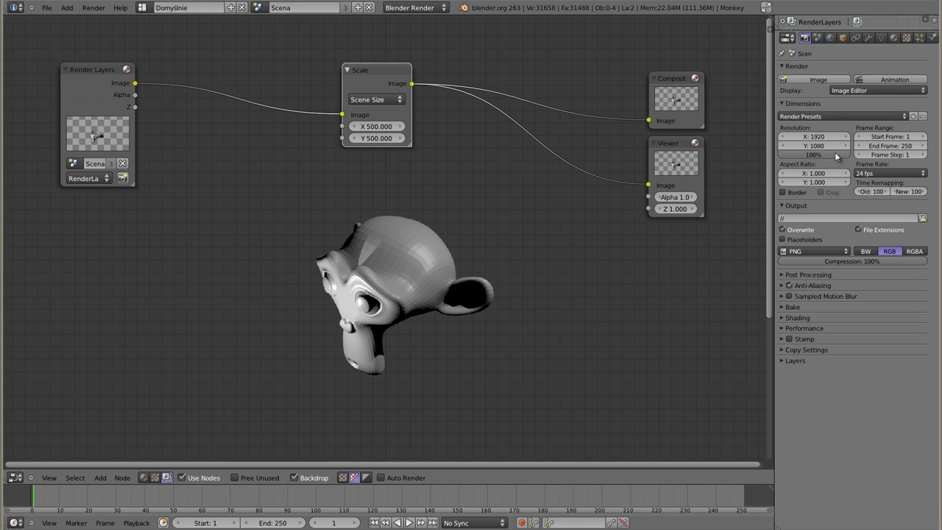
{"action": "left_click_drag", "start_coordinate": [379, 71], "coordinate": [376, 69]}
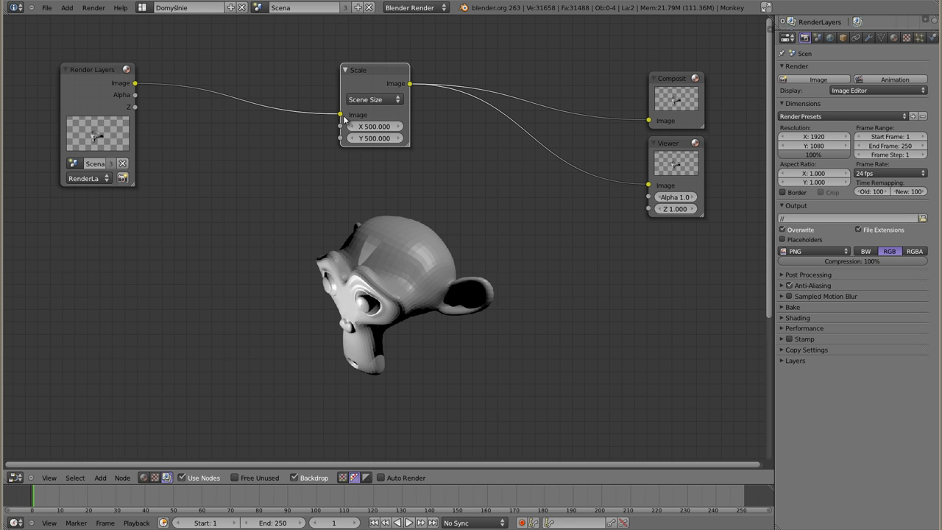
{"action": "mouse_move", "coordinate": [809, 155]}
{"action": "left_mouse_down"}
{"action": "mouse_move", "coordinate": [797, 160]}
{"action": "mouse_move", "coordinate": [813, 157]}
{"action": "left_mouse_up"}
{"action": "type", "text": "50"}
{"action": "key", "text": "F12"}
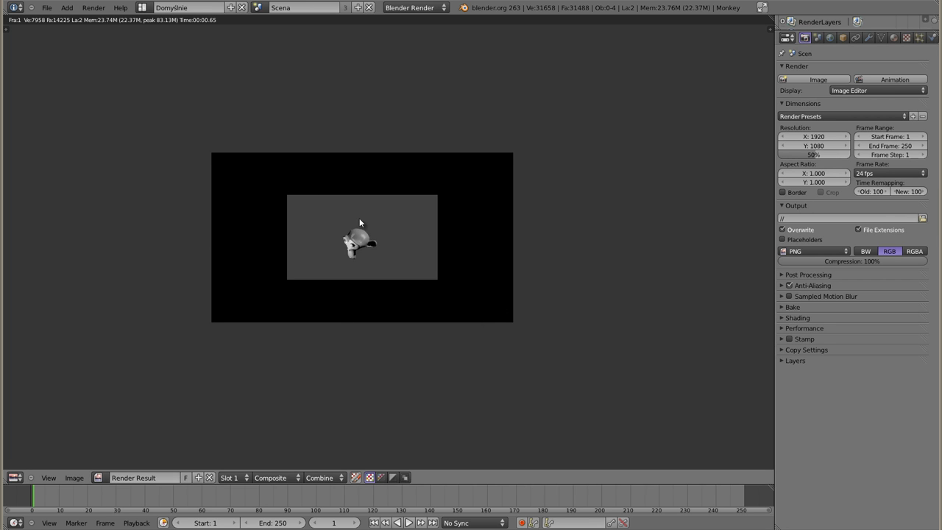
Return to the node tree and move Render Layers down and the Scale node up-right
{"action": "key", "text": "shift+F3"}
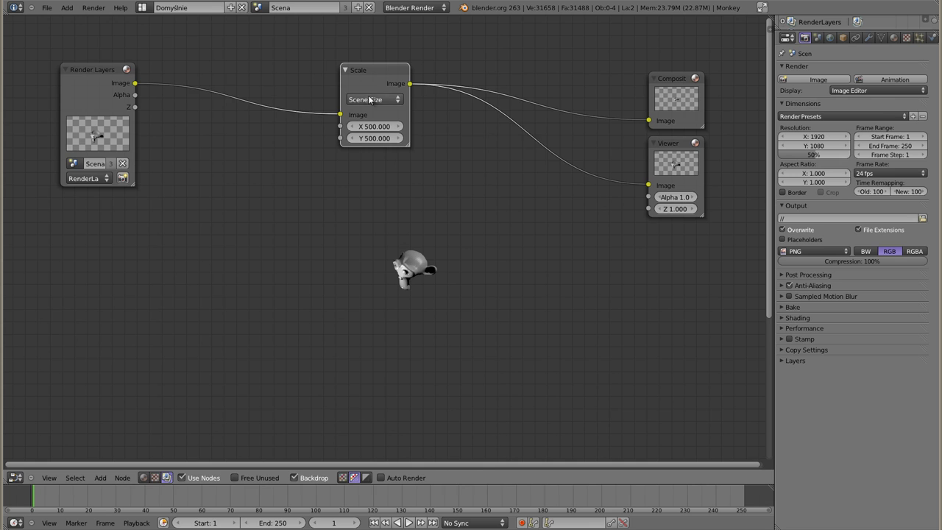
{"action": "mouse_move", "coordinate": [377, 70]}
{"action": "left_mouse_down"}
{"action": "mouse_move", "coordinate": [333, 92]}
{"action": "mouse_move", "coordinate": [343, 91]}
{"action": "left_mouse_up"}
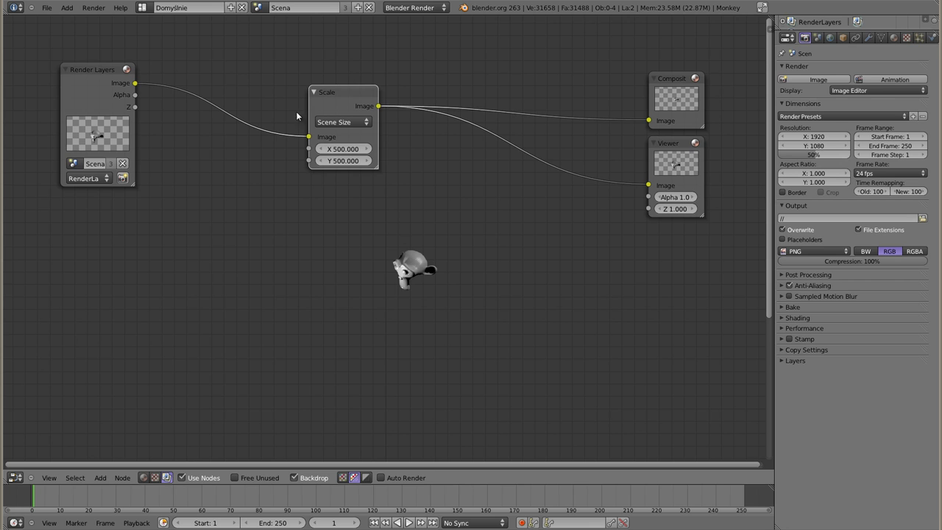
{"action": "left_click_drag", "start_coordinate": [98, 69], "coordinate": [94, 85]}
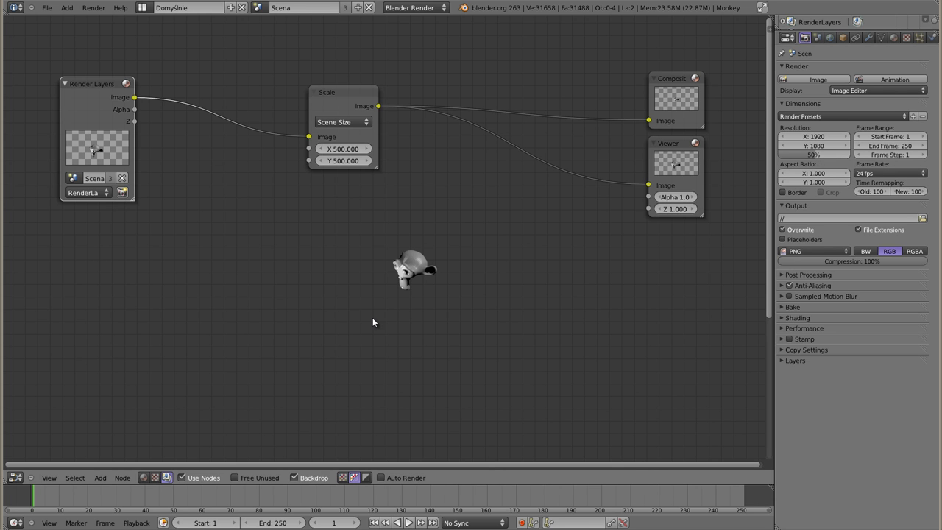
{"action": "left_click_drag", "start_coordinate": [351, 92], "coordinate": [379, 69]}
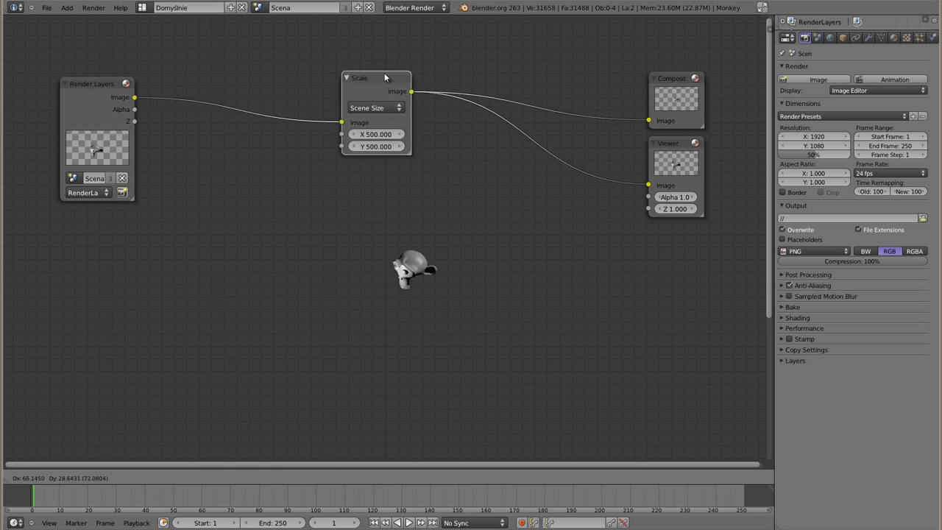